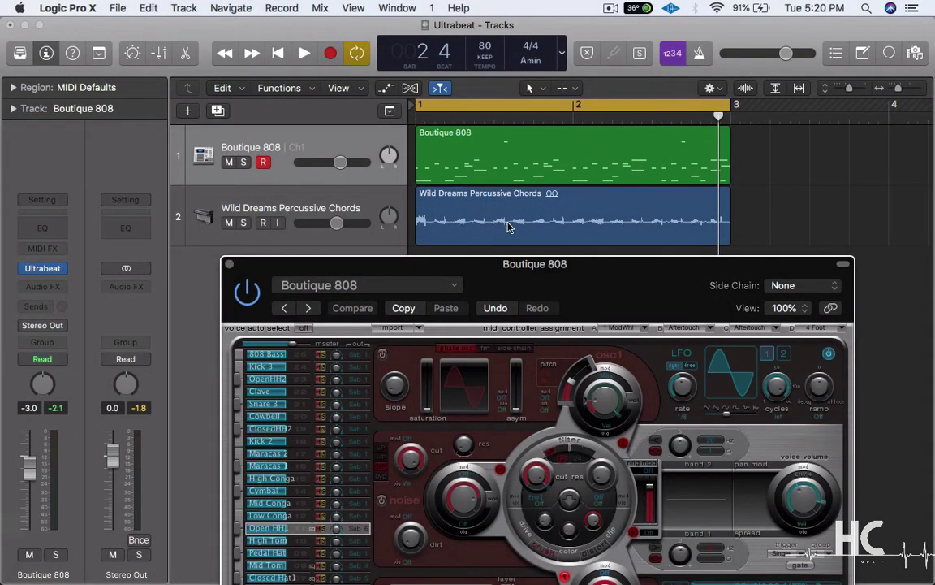
Step: Play the Wild Dreams Percussive Chords track soloed, then stop and release its solo
left_click(327, 205)
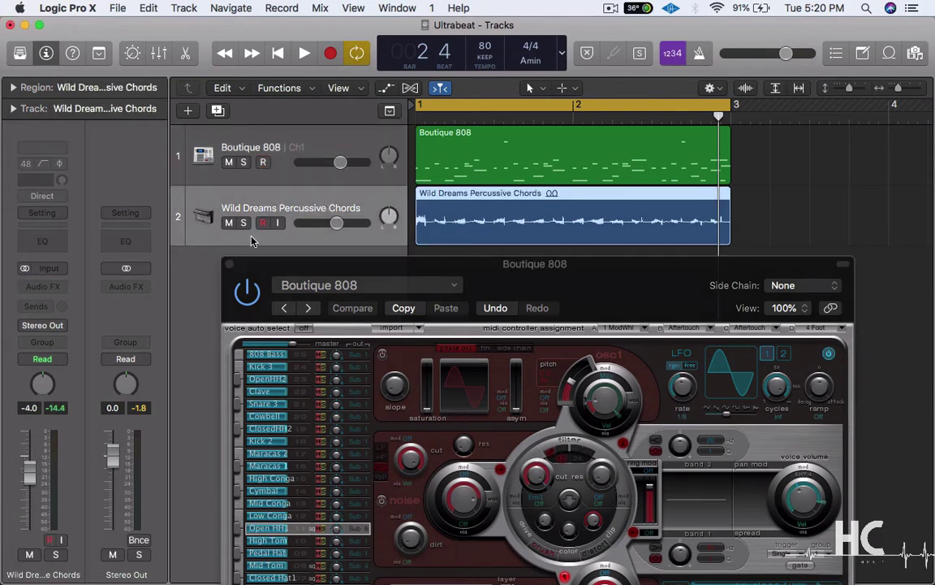
left_click(244, 223)
key("space")
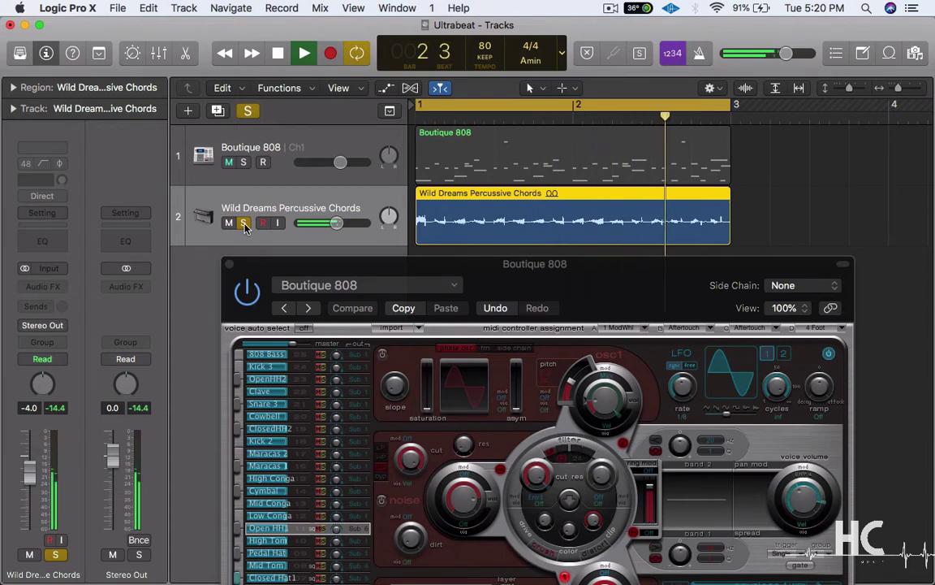
key("space")
left_click(245, 223)
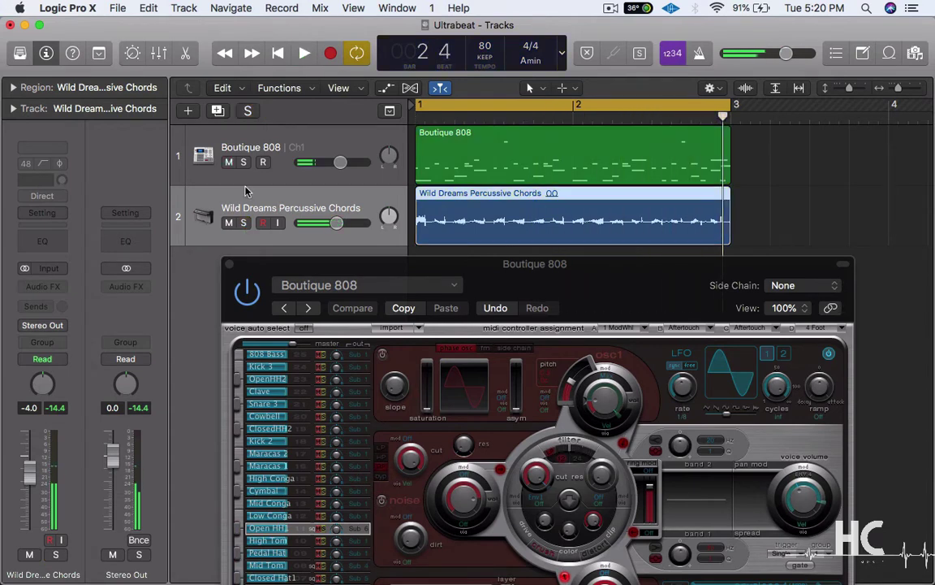
Step: Listen to the Boutique 808 track in solo, and release its solo while playback continues
left_click(242, 163)
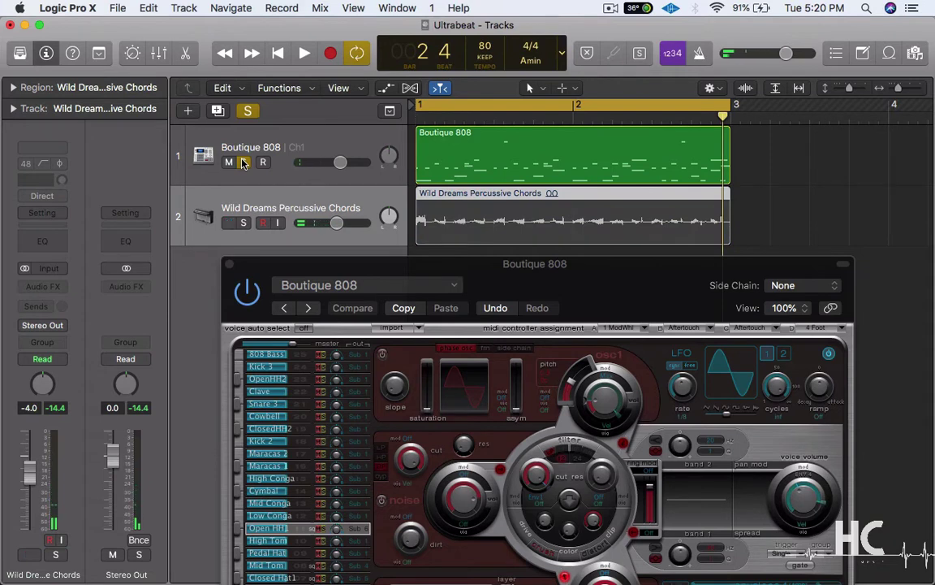
key("space")
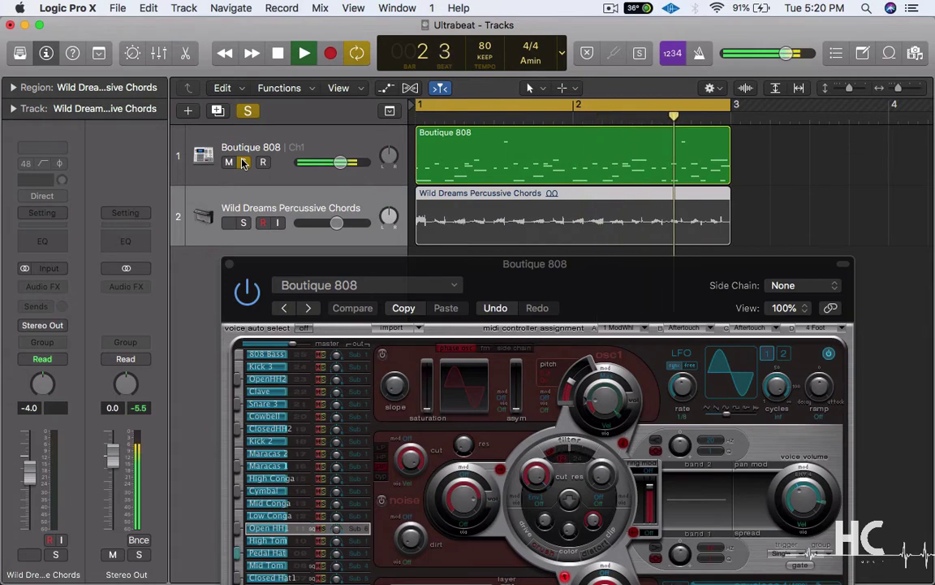
left_click(242, 162)
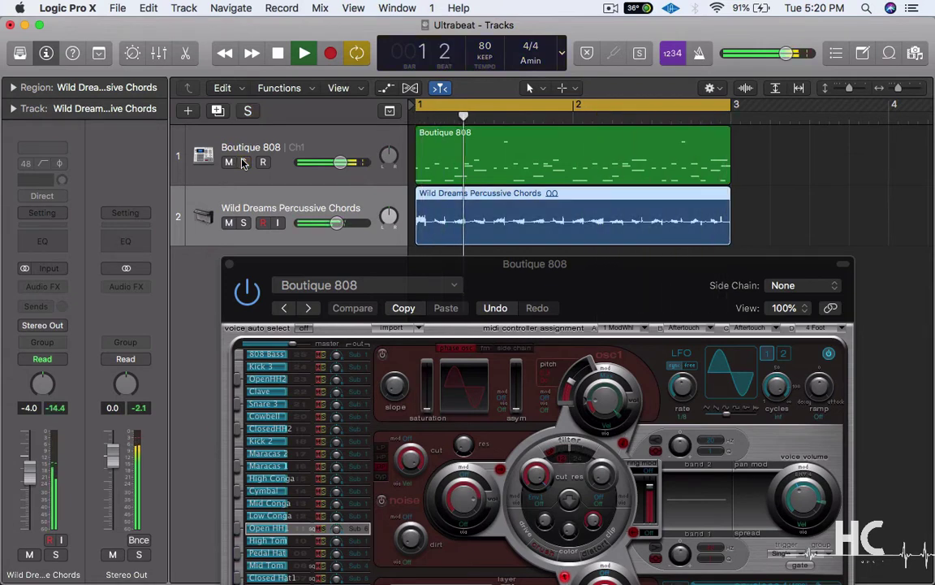
Step: Examine the Boutique 808 region's notes in the Piano Roll with the instrument window closed, stop playback and close the editor
double_click(455, 167)
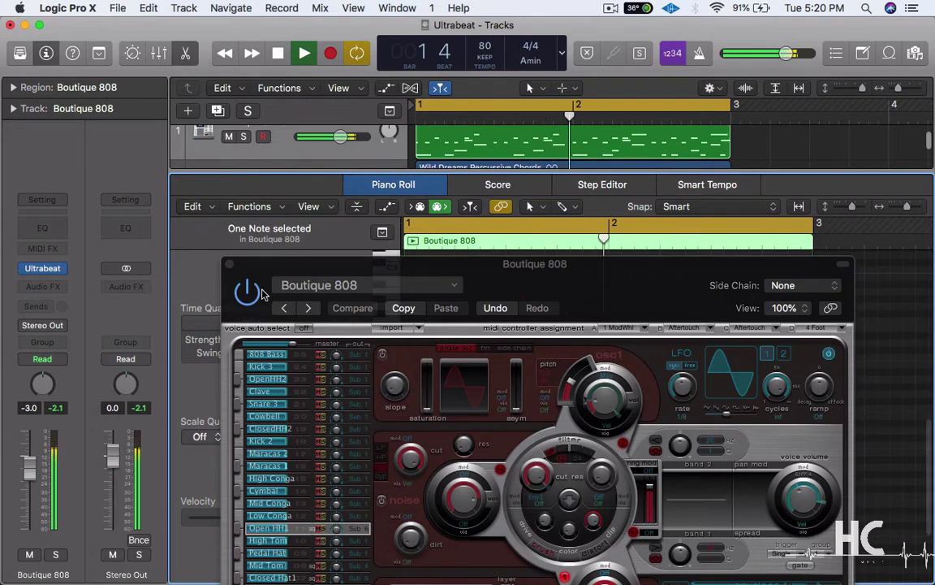
left_click(230, 265)
scroll(528, 381, "left", 1)
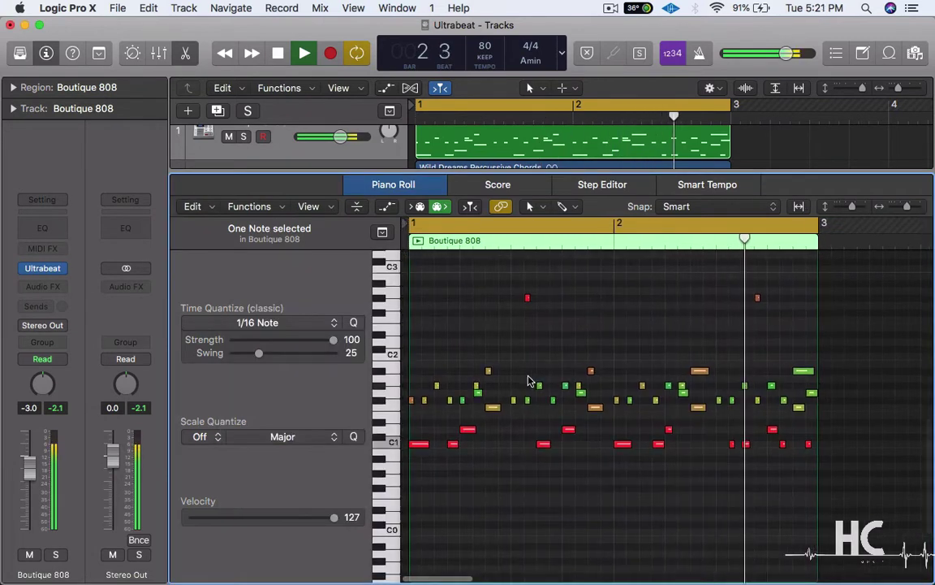
key("space")
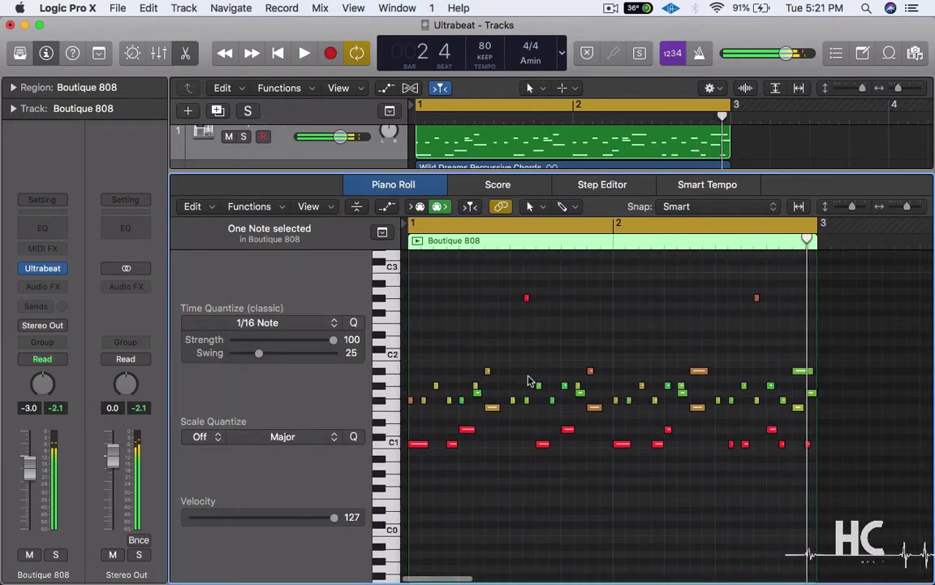
left_click(404, 186)
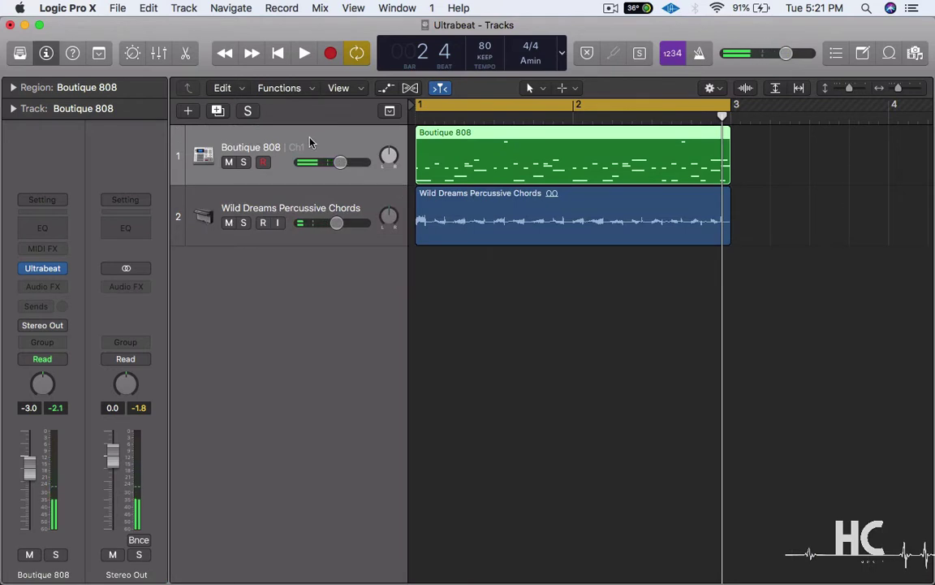
Step: Solo the Boutique 808 track, play its pattern with Ultrabeat open, and solo the Kick 1 voice in the instrument
left_click(244, 162)
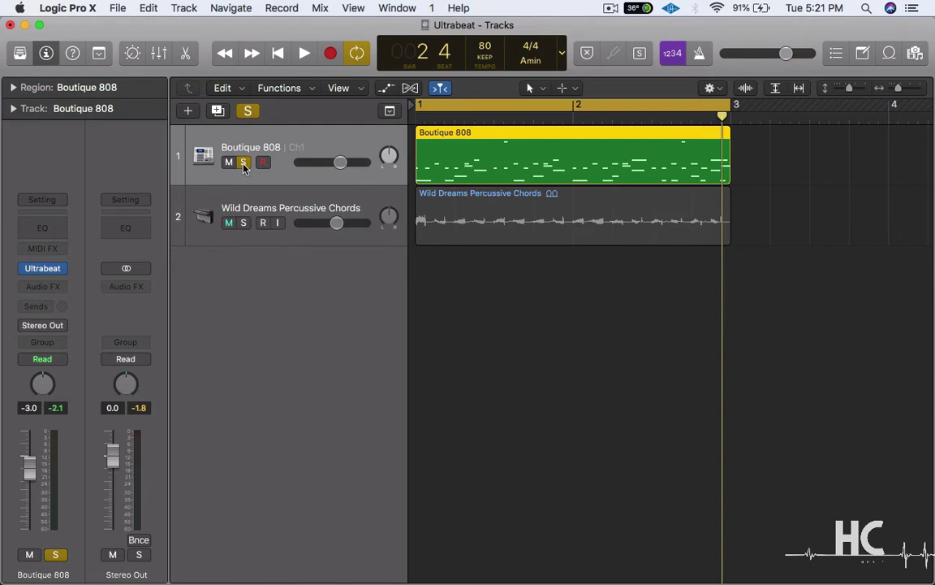
left_click(44, 275)
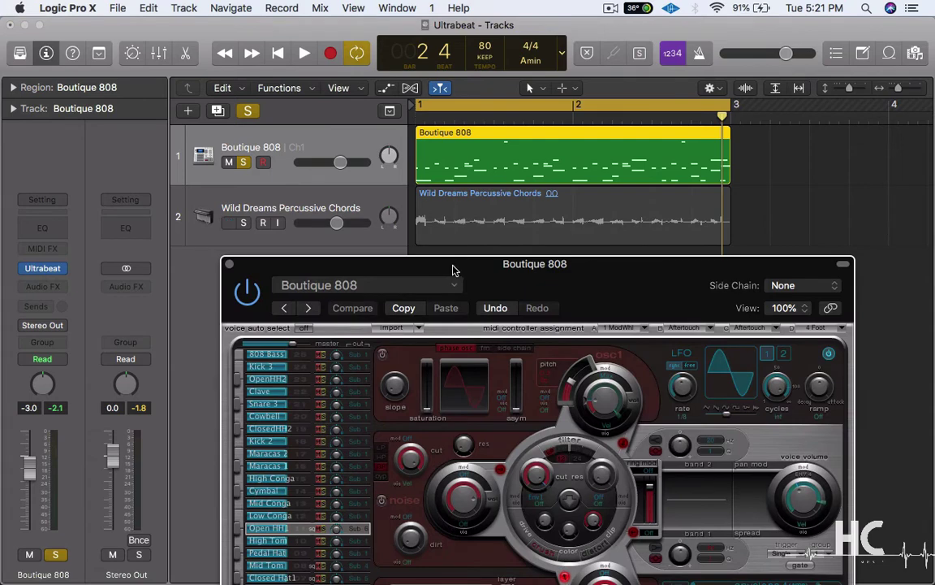
left_click_drag(454, 271, 549, 137)
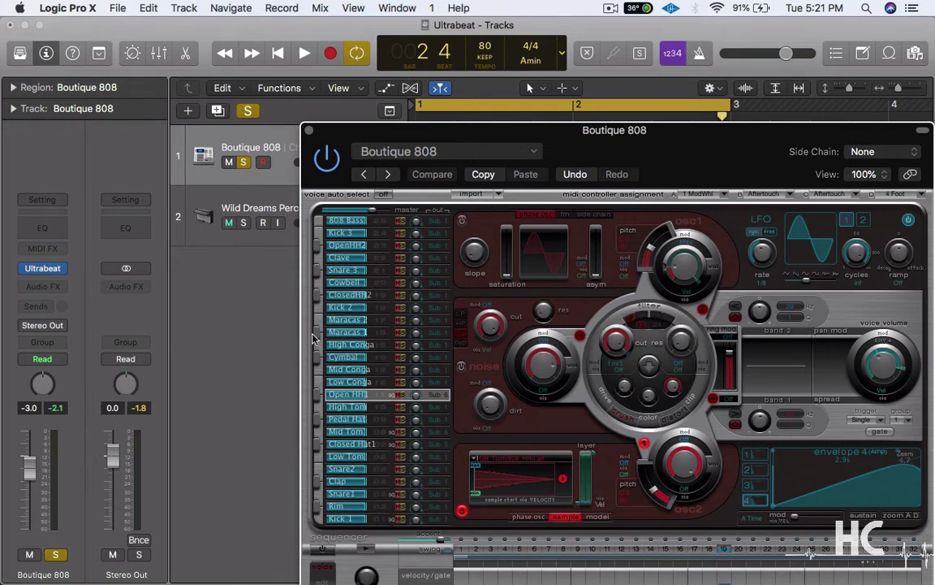
key("space")
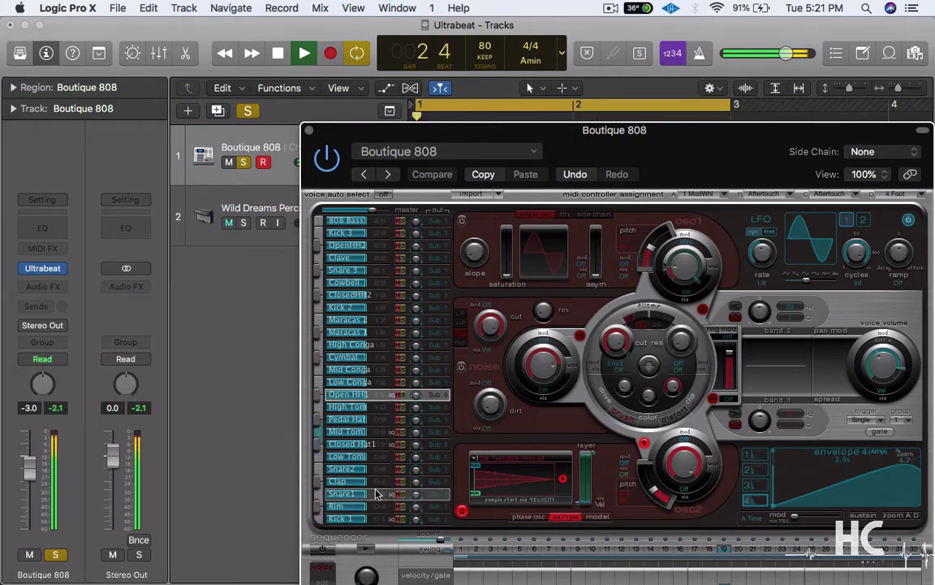
key("space")
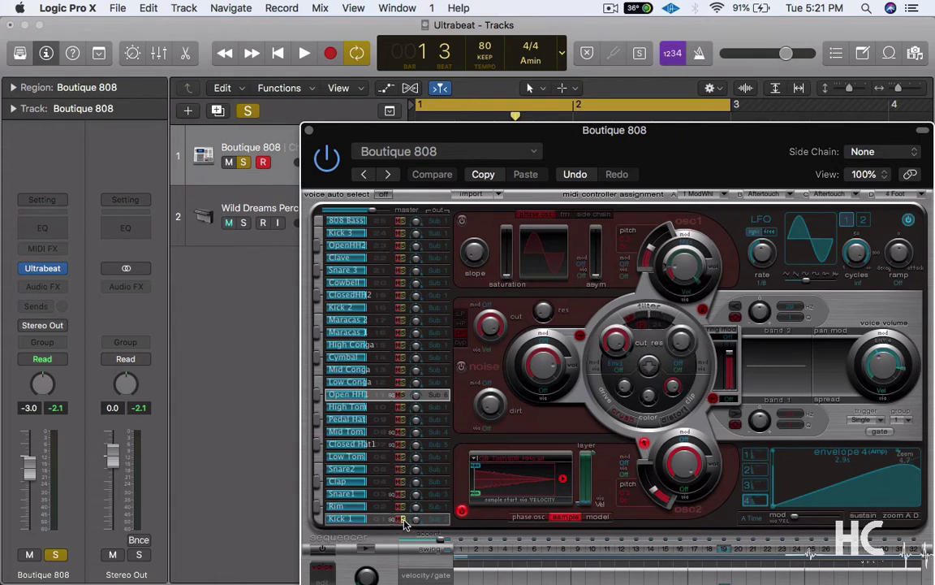
key("space")
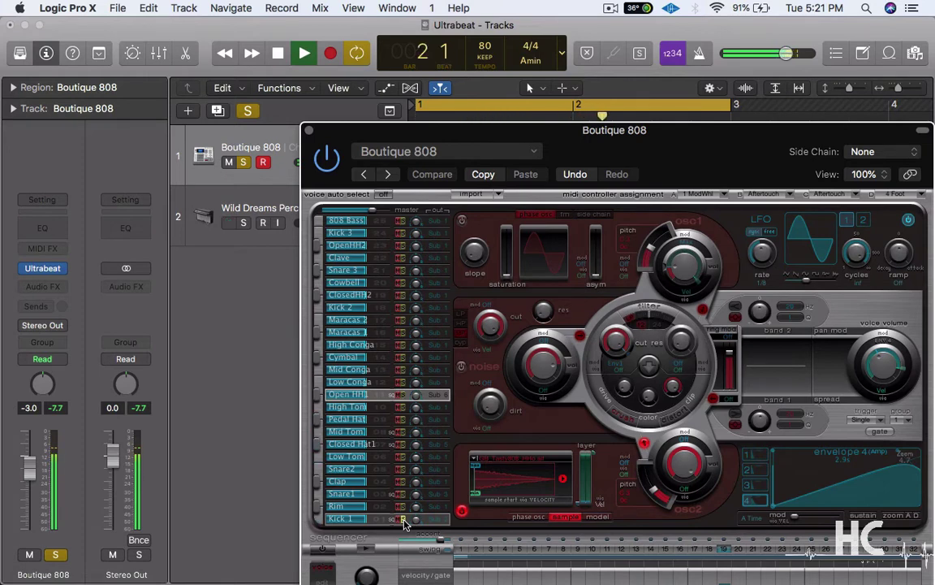
left_click(403, 519)
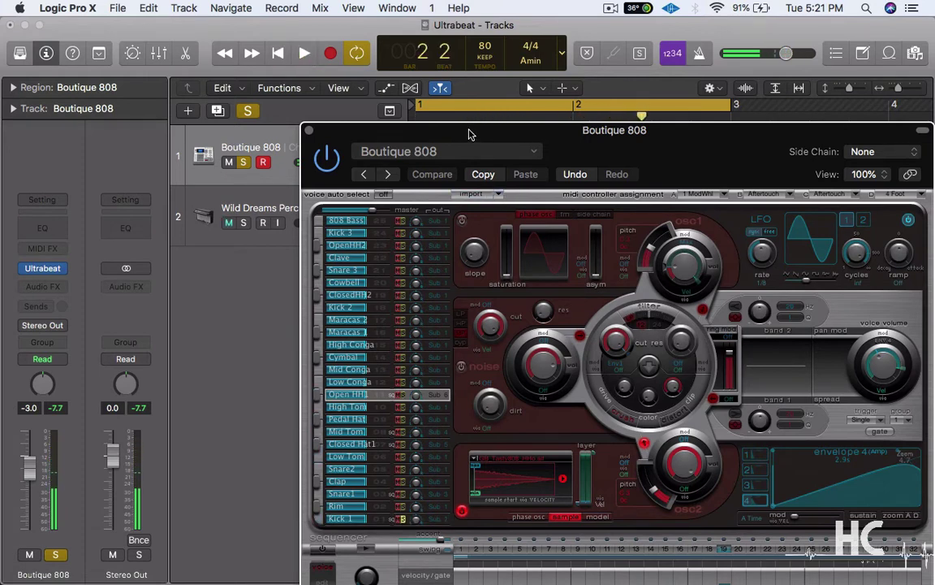
Step: Bounce the Boutique 808 region in place as Boutique 808_bip on a new track, with the source muted and effect plug-ins bypassed
left_click_drag(469, 134, 456, 275)
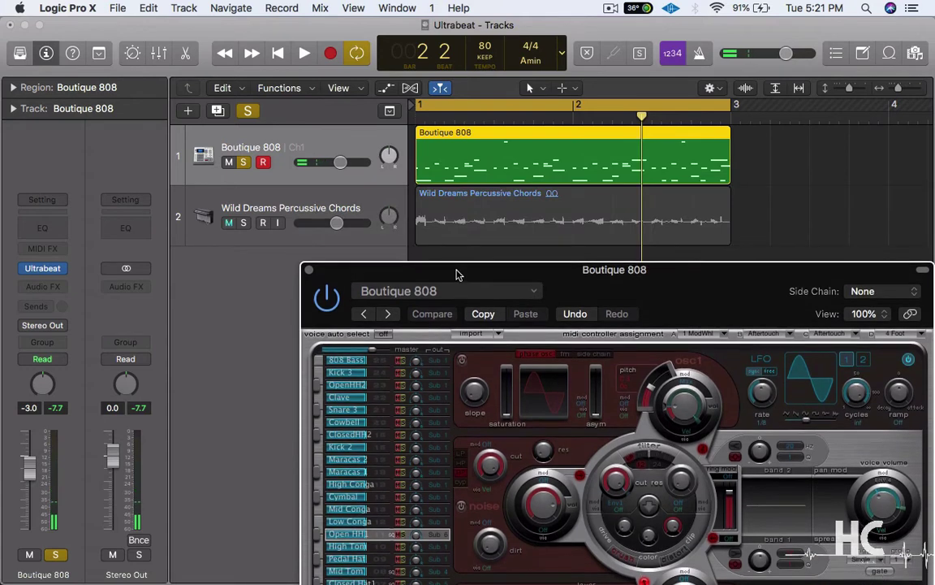
right_click(505, 158)
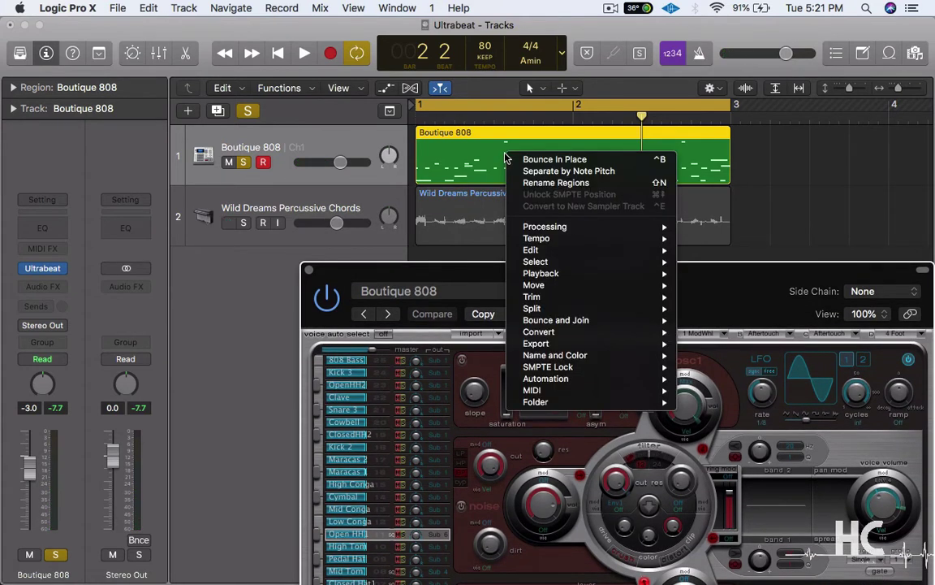
left_click(515, 159)
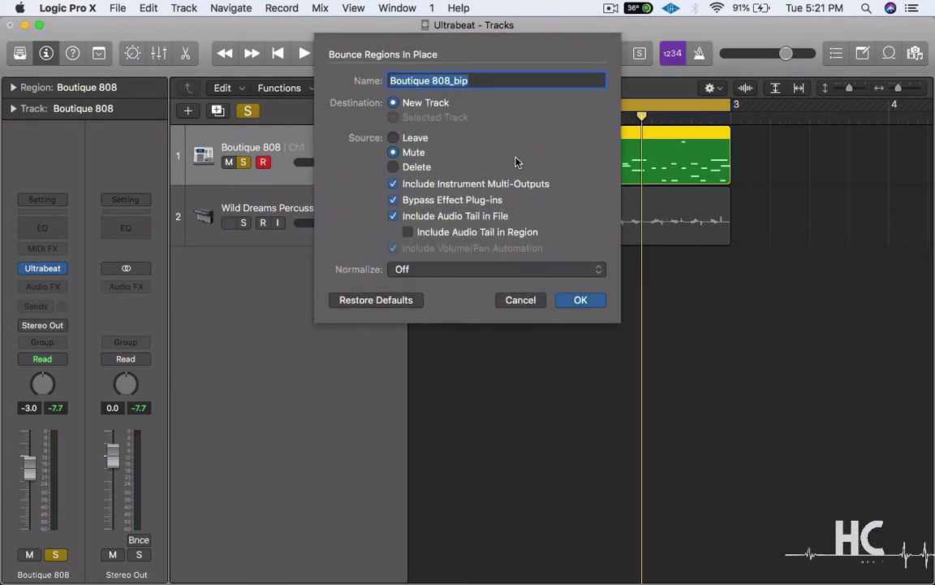
left_click(578, 300)
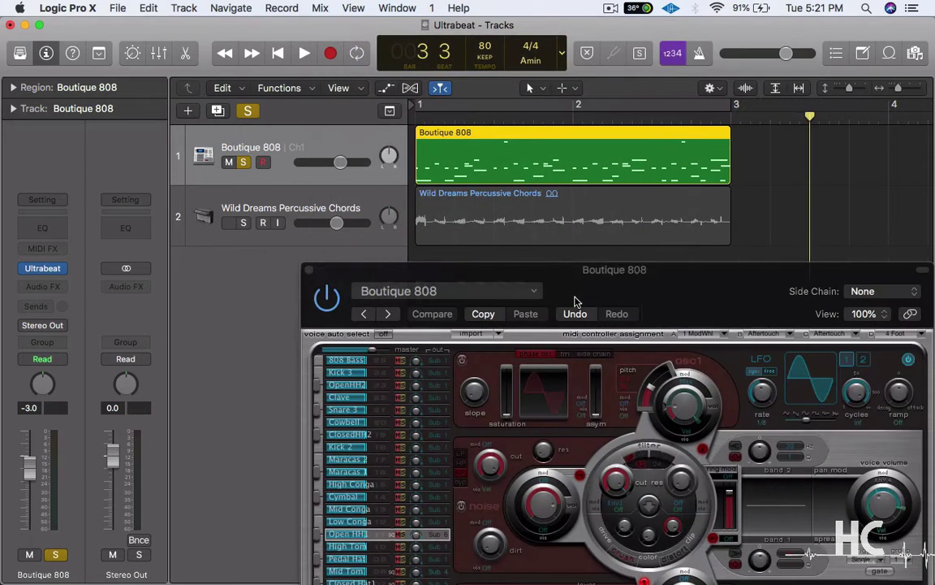
Step: Release the Boutique 808 track's solo and listen to the bounced kick together with the chords
left_click(244, 162)
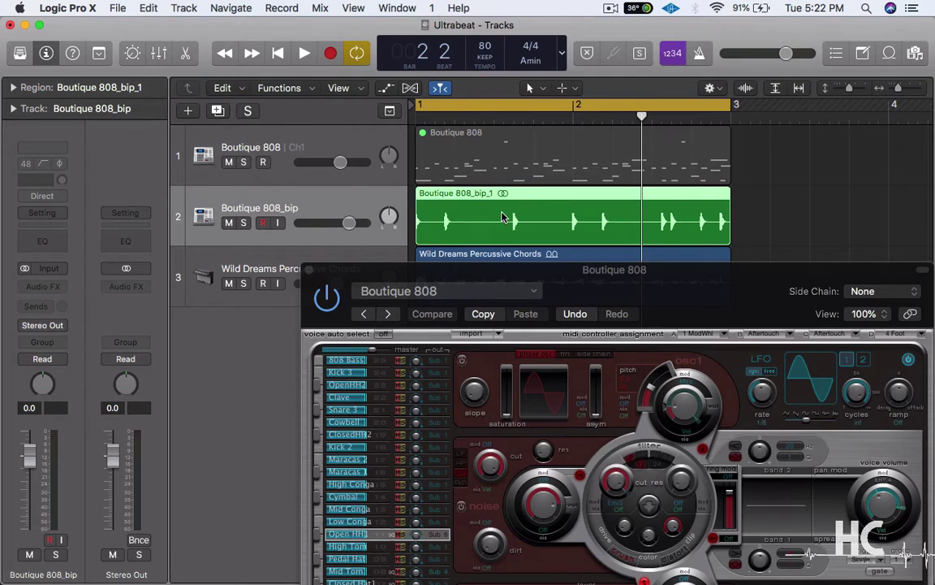
key("space")
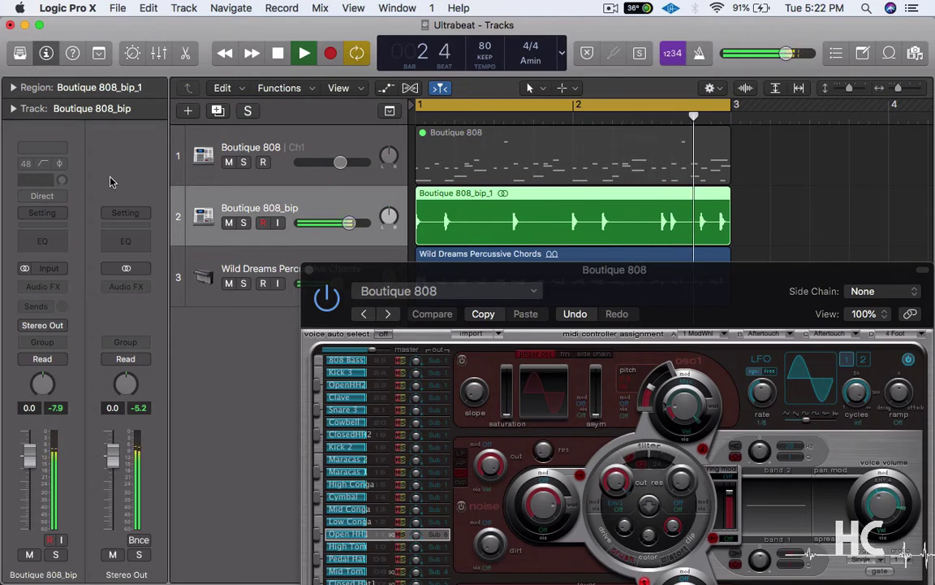
key("space")
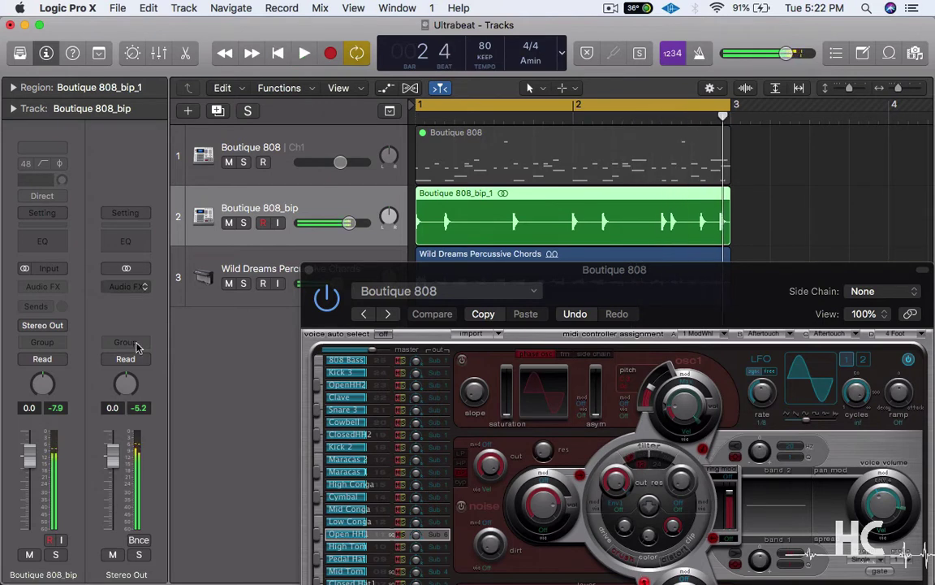
Step: Unmute the original Boutique 808 region, switch the Ultrabeat voice solo from Kick 1 to Snare1, and start playback
left_click(275, 148)
key("ctrl+m")
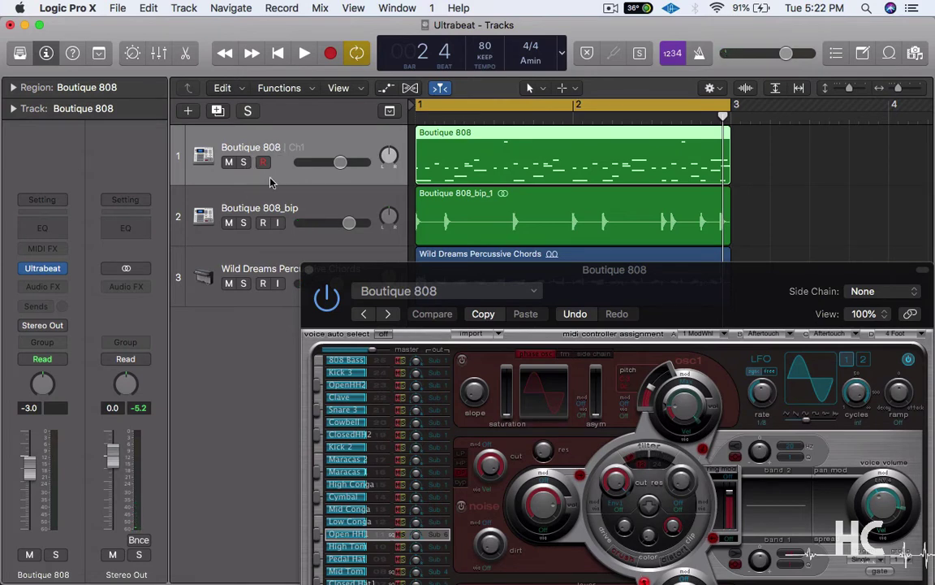
left_click_drag(441, 280, 435, 140)
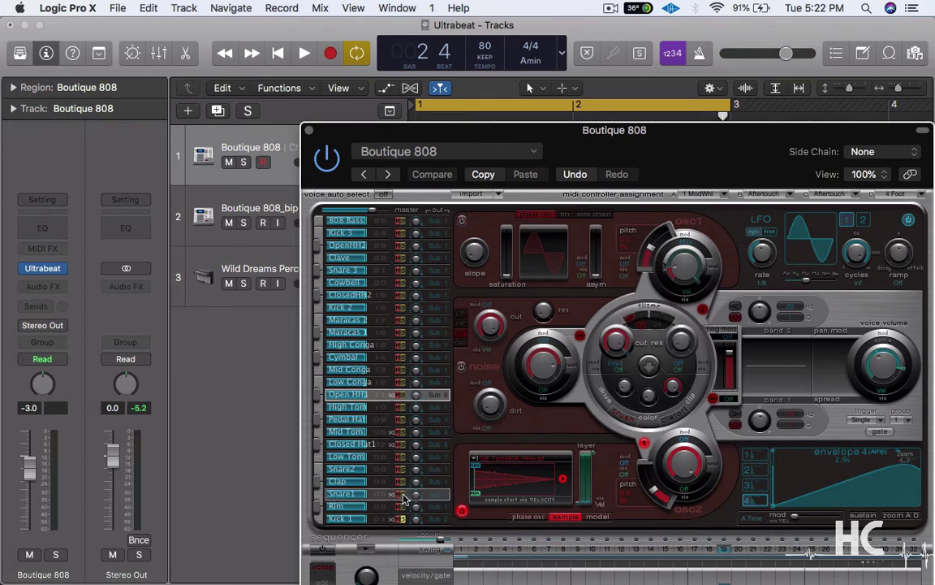
left_click(404, 518)
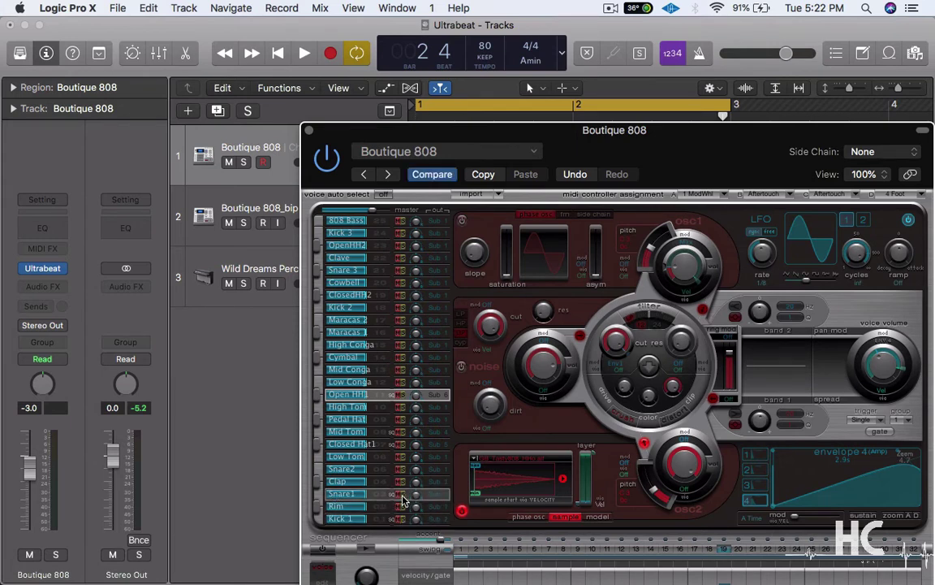
left_click(402, 494)
key("space")
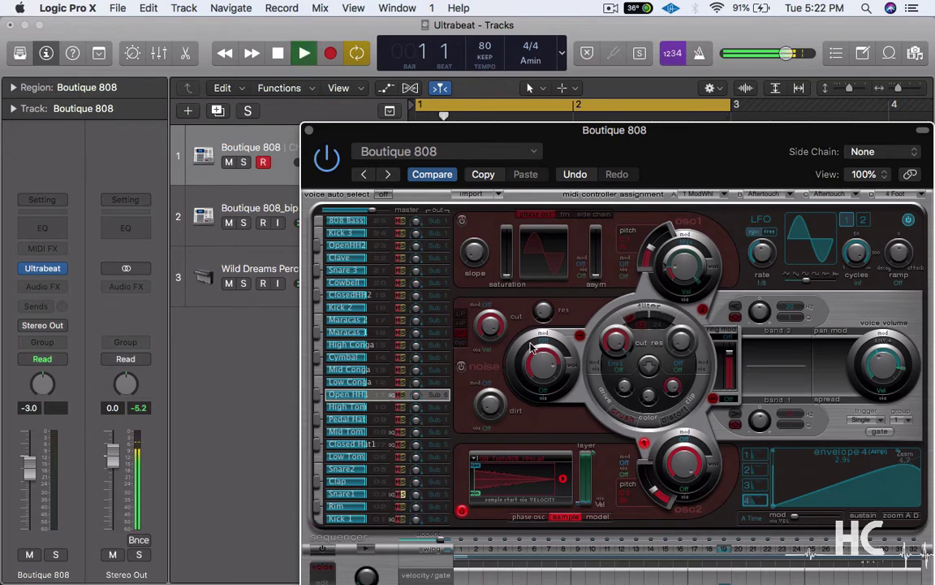
Step: Mute the bounced kick track to hear the snare without it, and stop playback
left_click_drag(479, 138, 461, 333)
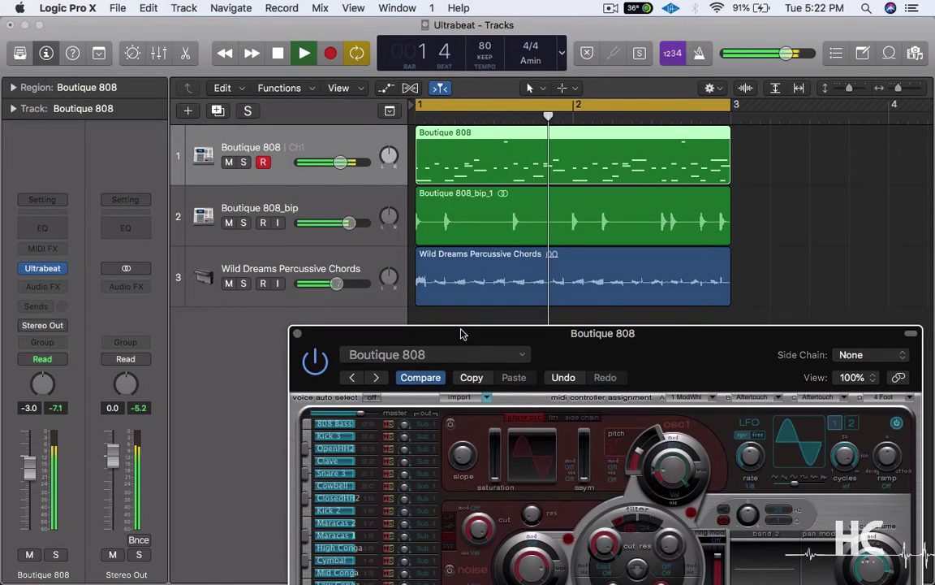
left_click(229, 223)
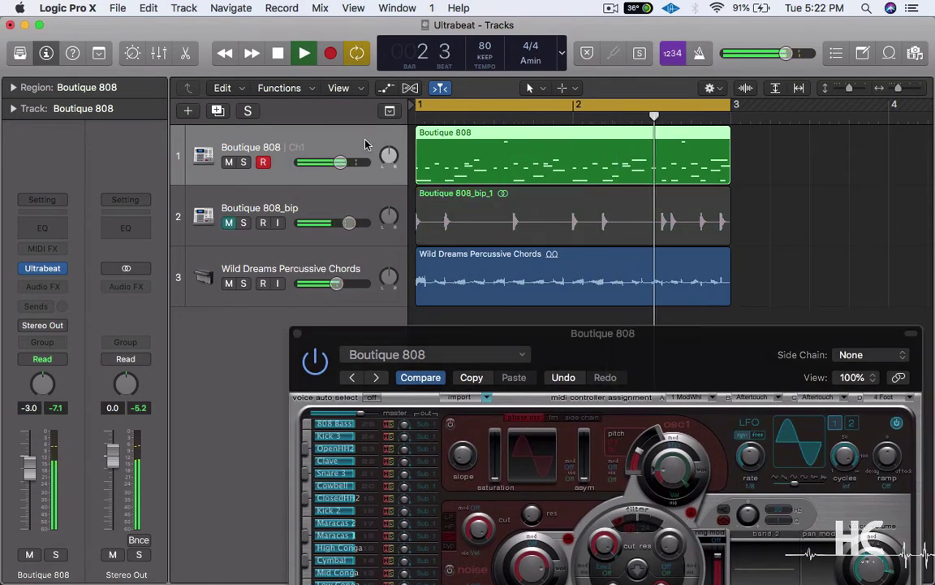
key("space")
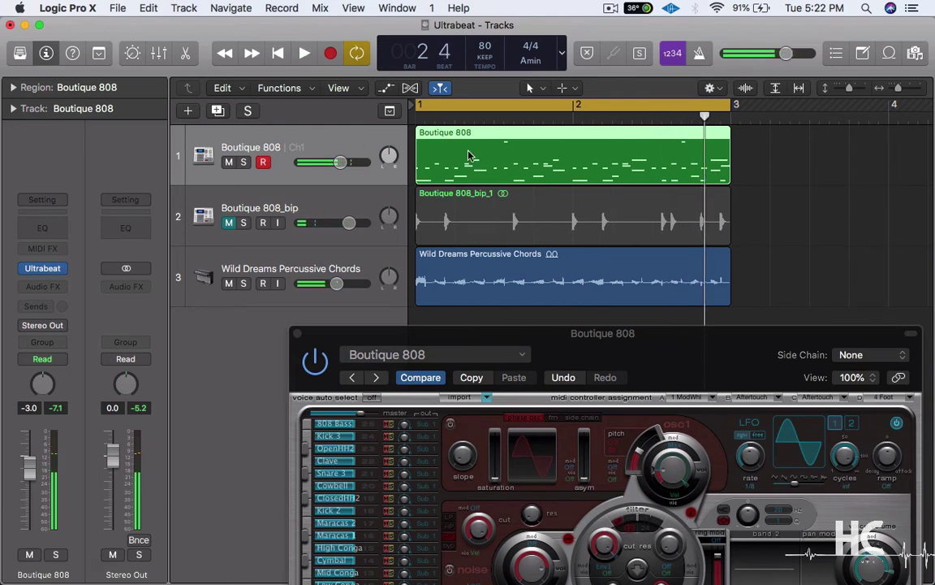
Step: Bounce the soloed snare from the Boutique 808 region in place to another new track, keeping the source set to mute
right_click(472, 154)
left_click(494, 159)
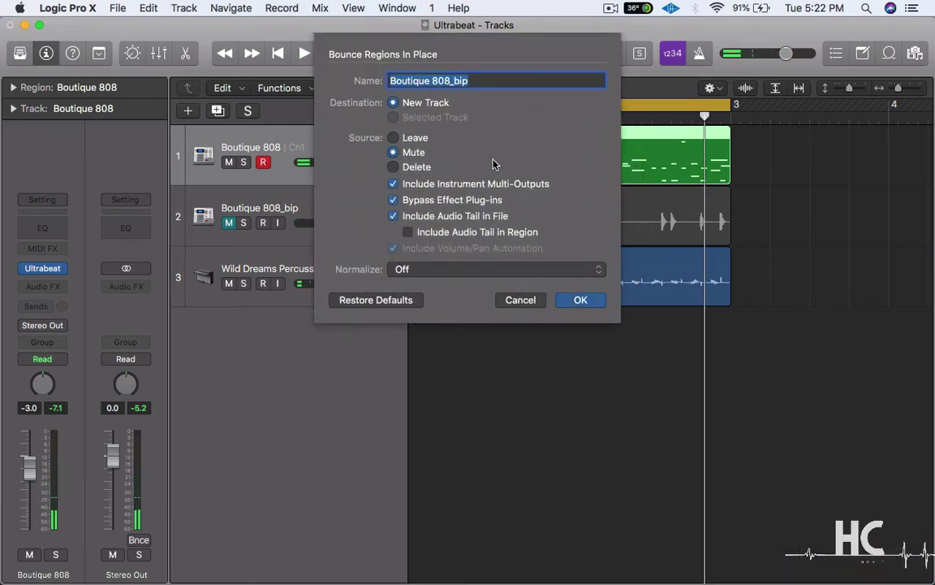
key("Return")
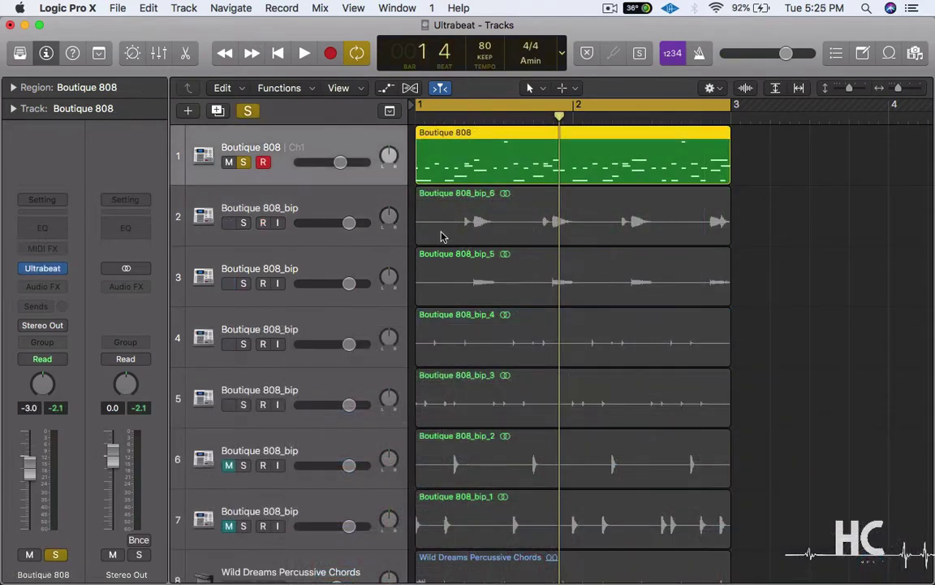
Step: Release the active solo and mute the original Boutique 808 instrument track
scroll(365, 205, "down", 1)
left_click(249, 114)
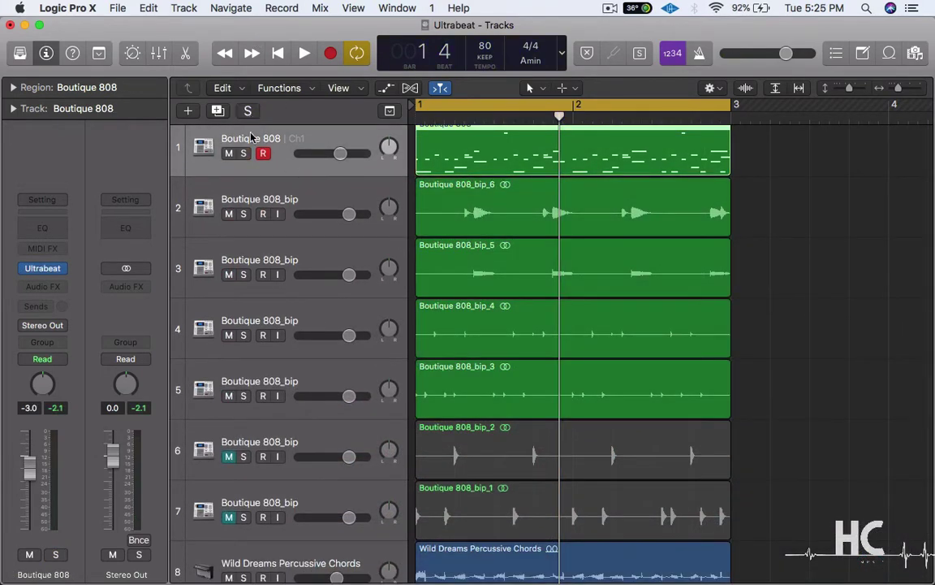
left_click(229, 153)
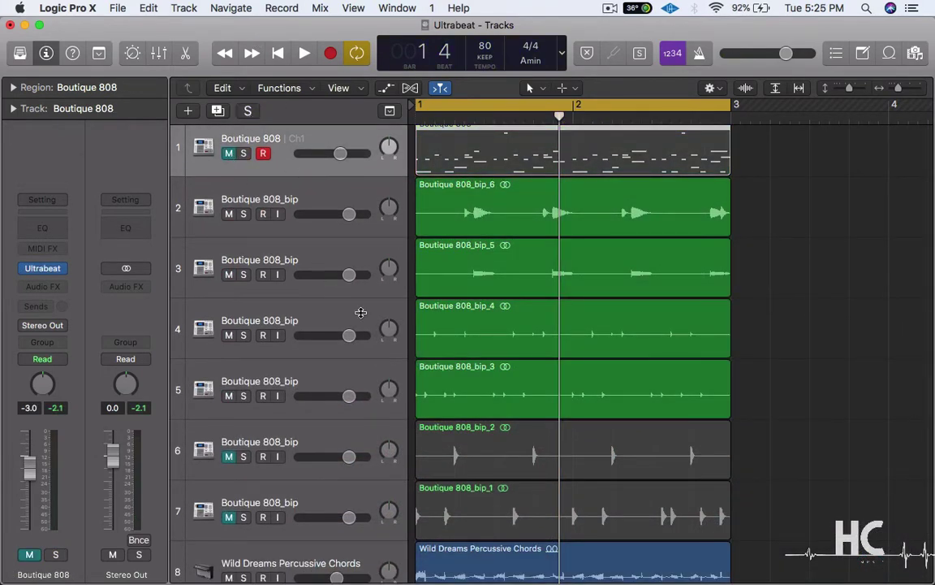
Step: Unmute the two muted bounced tracks, Boutique 808_bip_1 and Boutique 808_bip_2, and play all the bounced parts together before stopping playback
scroll(409, 351, "down", 2)
left_click(229, 433)
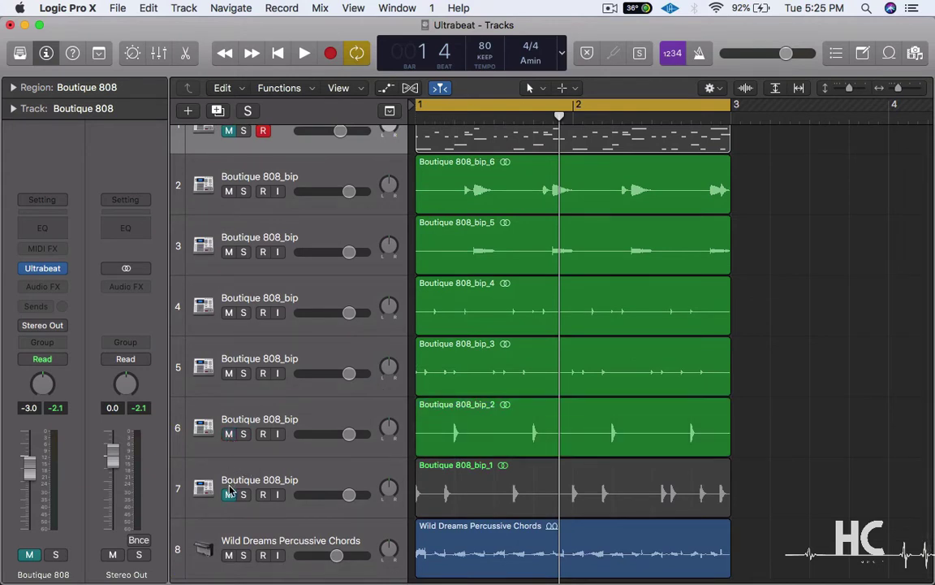
left_click(229, 495)
key("space")
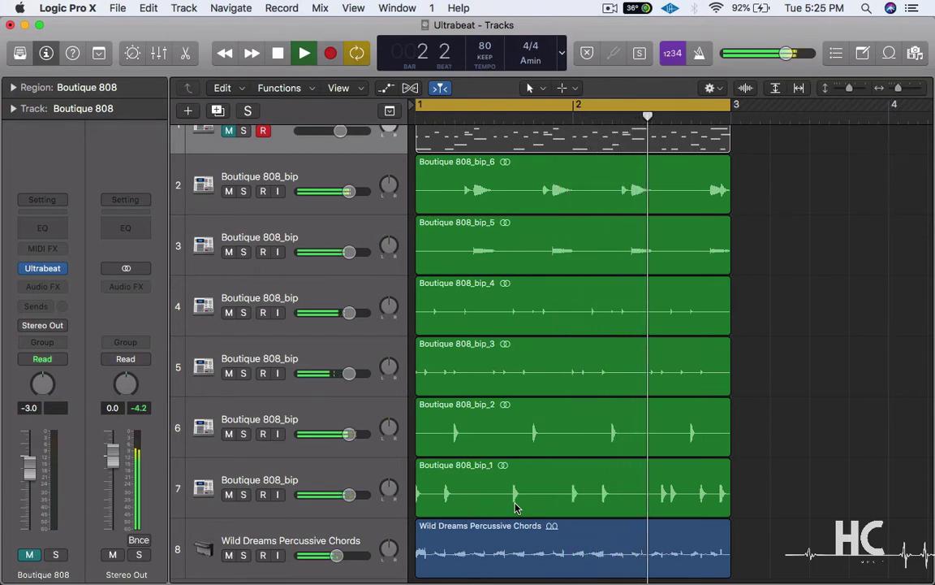
key("space")
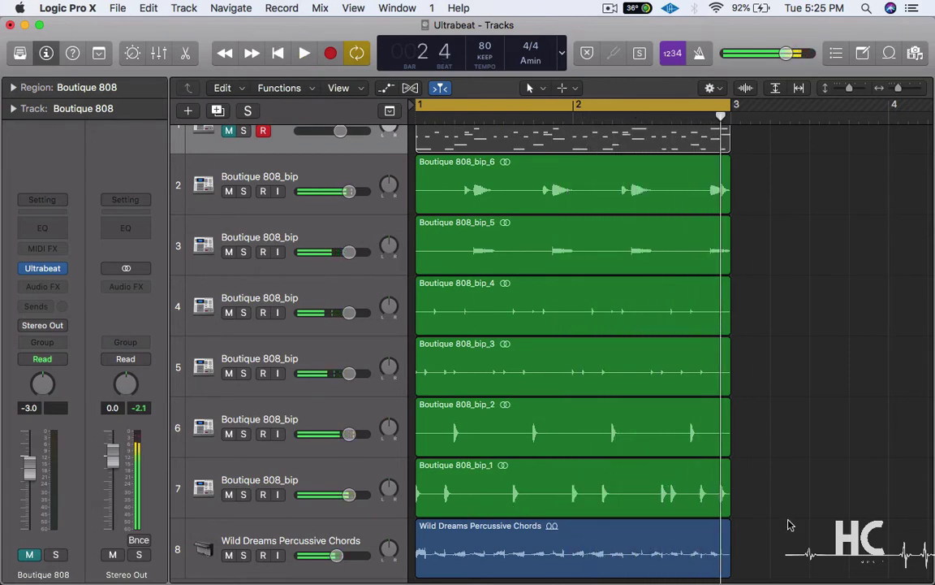
Step: Select the bounced track holding Boutique 808_bip_2 and lower its volume to -4.9 dB
left_click(277, 483)
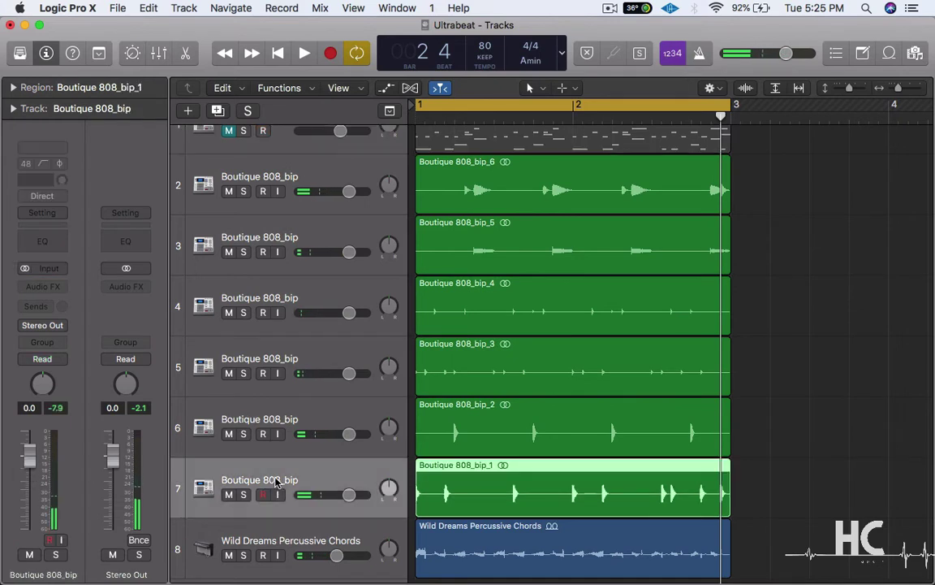
left_click(283, 423)
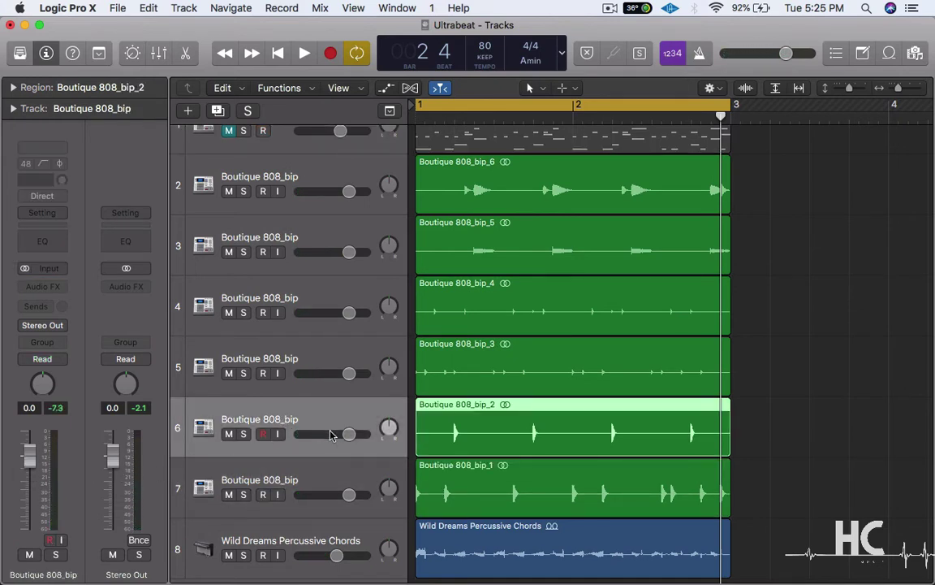
left_click_drag(349, 439, 314, 447)
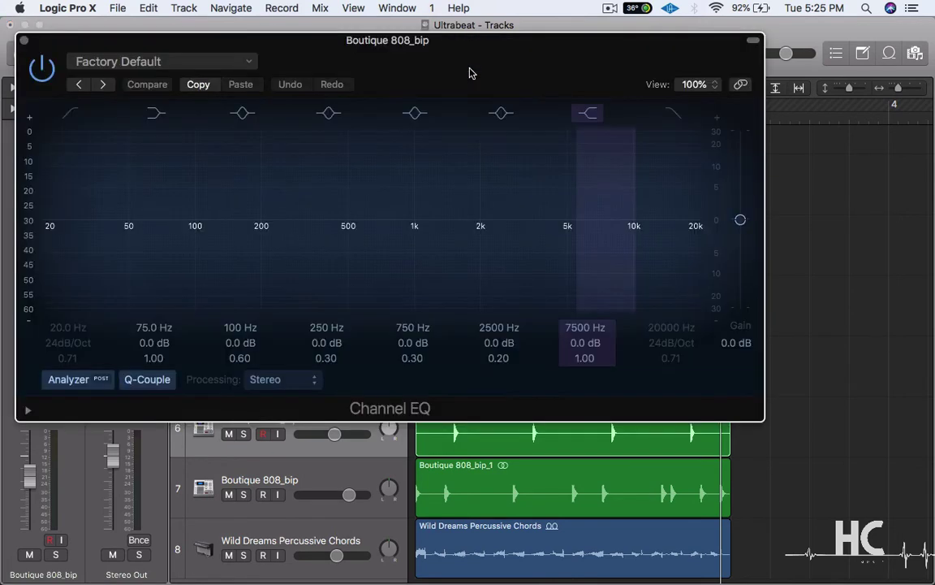
Step: Enable the low cut in the Channel EQ of the Boutique 808_bip_2 track at about 95 Hz with a 48 dB/Oct slope, and close the plug-in
left_click_drag(434, 46, 591, 111)
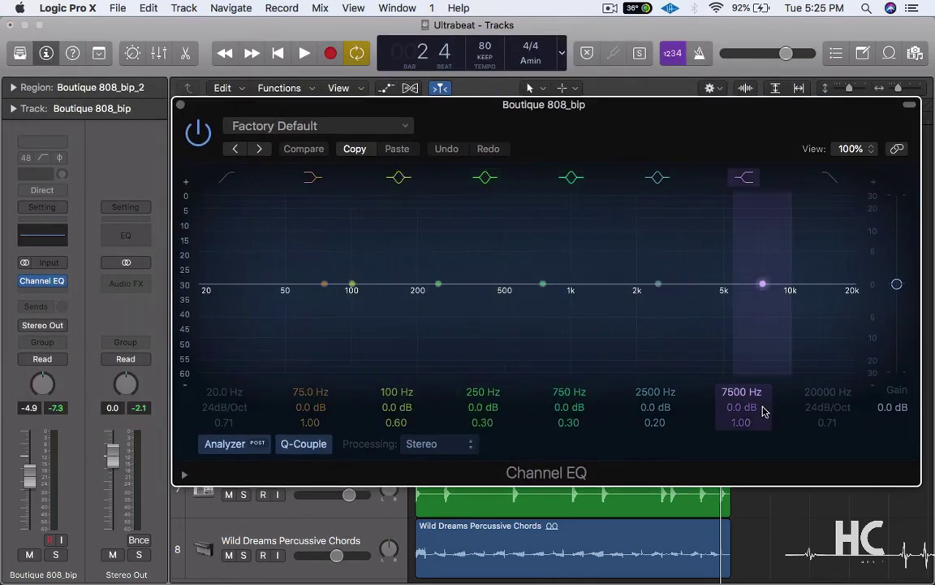
left_click(220, 179)
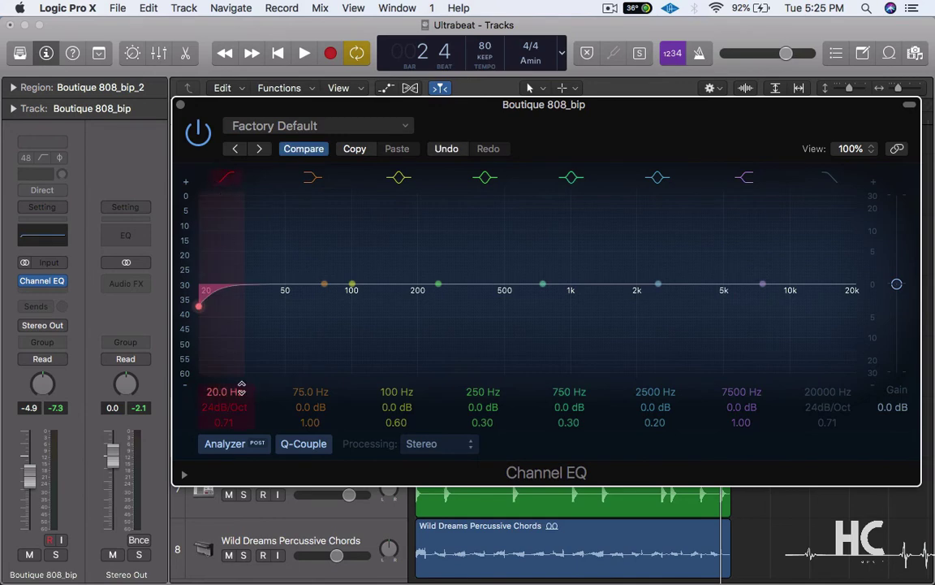
left_click_drag(212, 402, 217, 347)
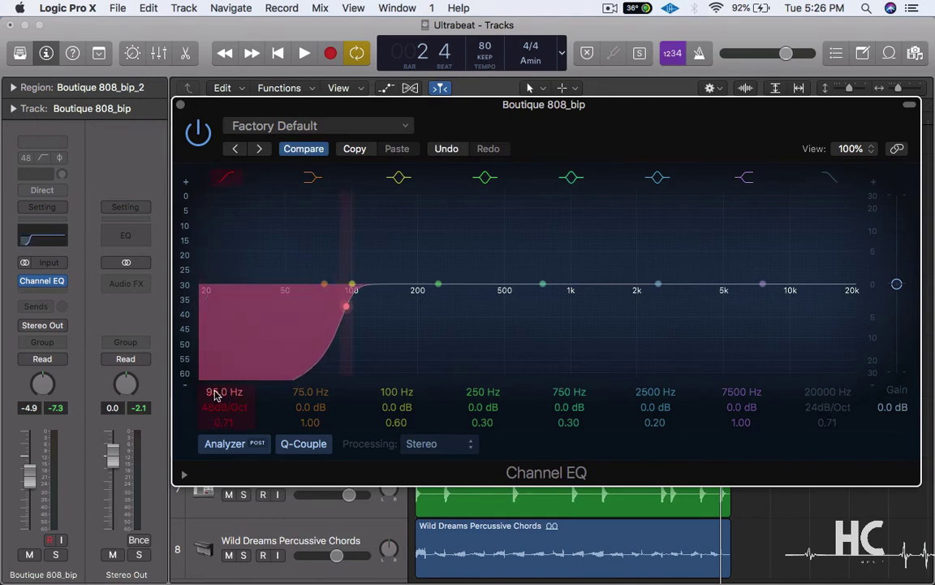
left_click(181, 106)
Step: Add a stereo Compressor after the Channel EQ, lower its threshold to about -30 dB during playback, and close the plug-in
left_click(54, 280)
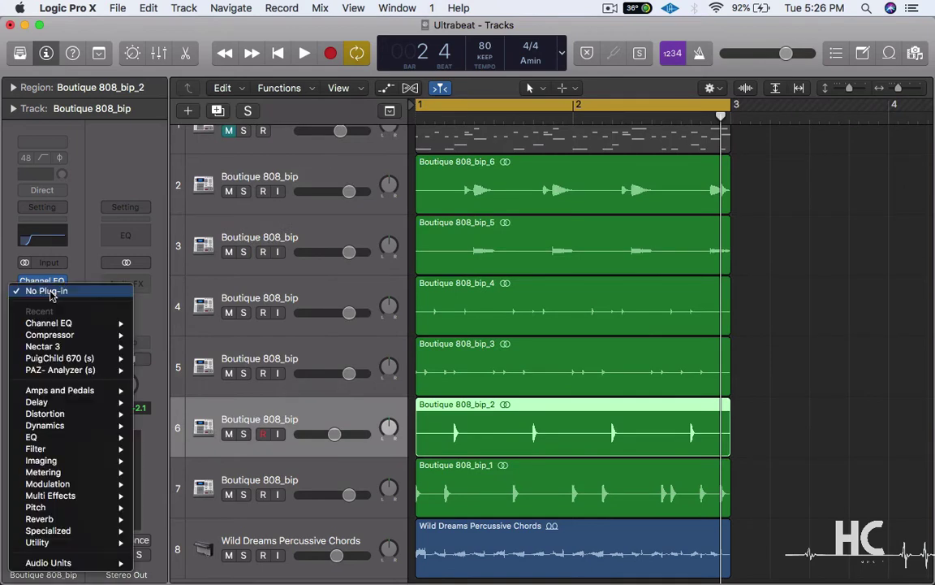
mouse_move(71, 329)
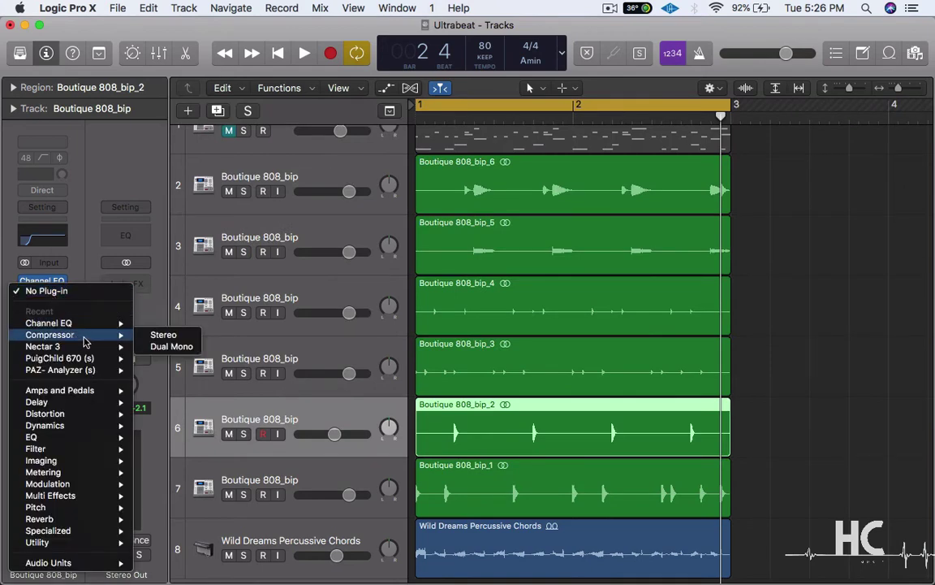
left_click(161, 335)
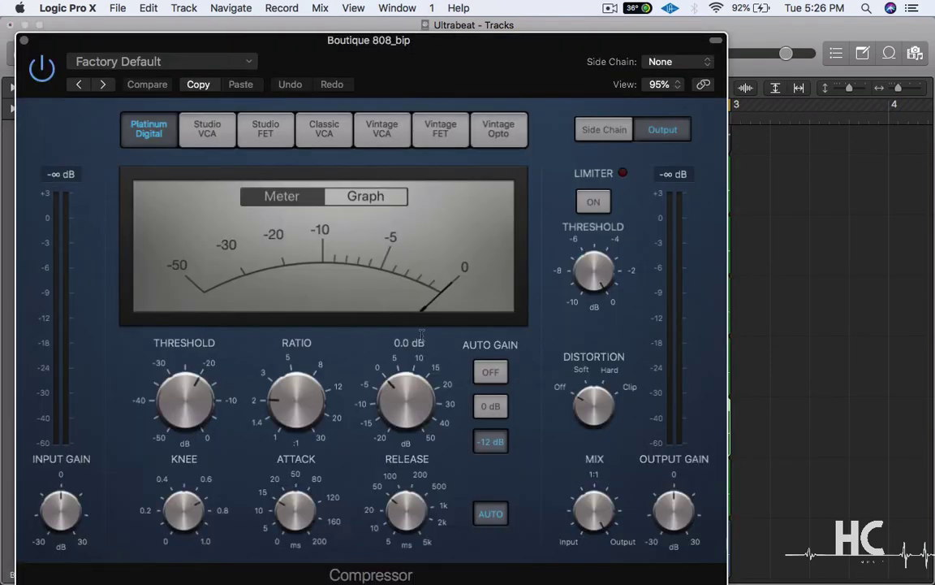
key("space")
left_click_drag(186, 408, 186, 422)
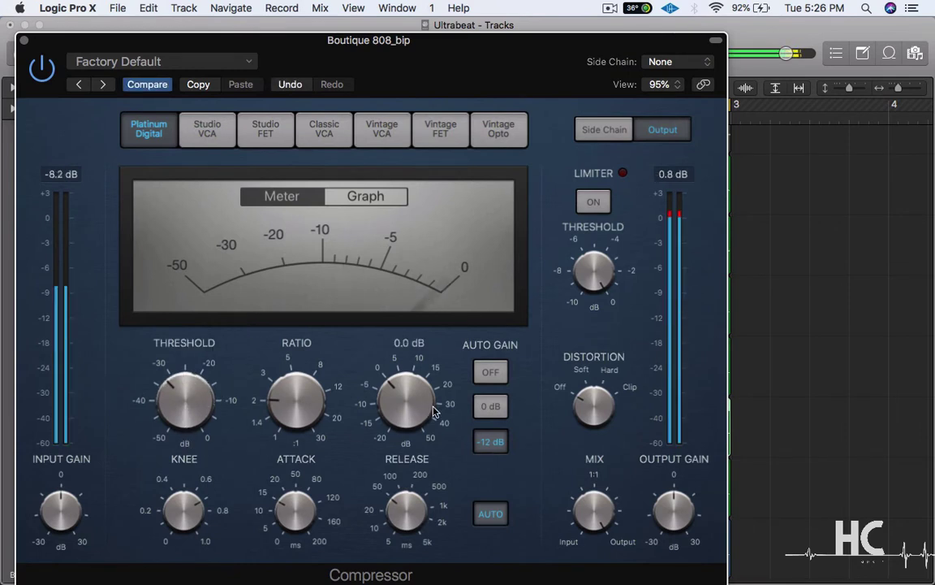
left_click(23, 41)
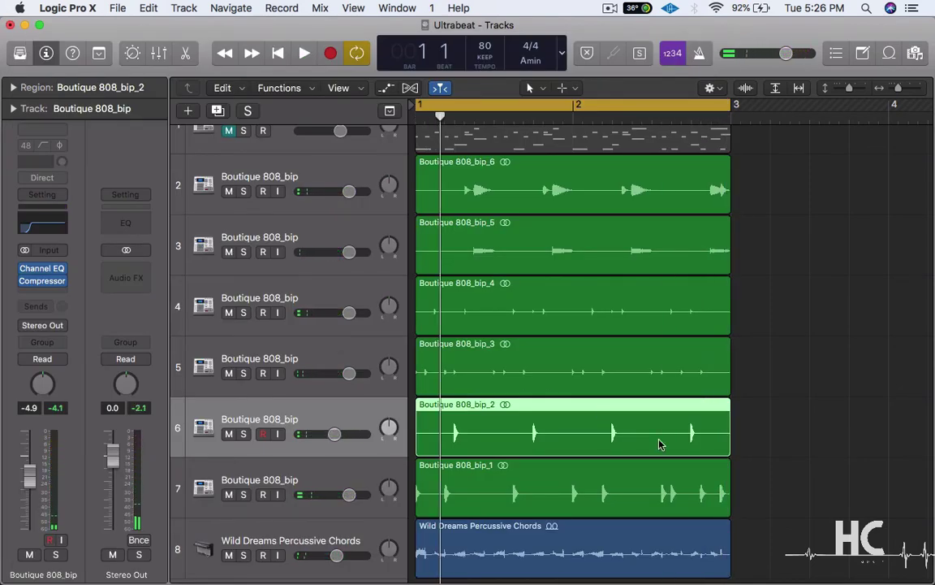
Step: Select the original Boutique 808 instrument track
scroll(659, 443, "up", 3)
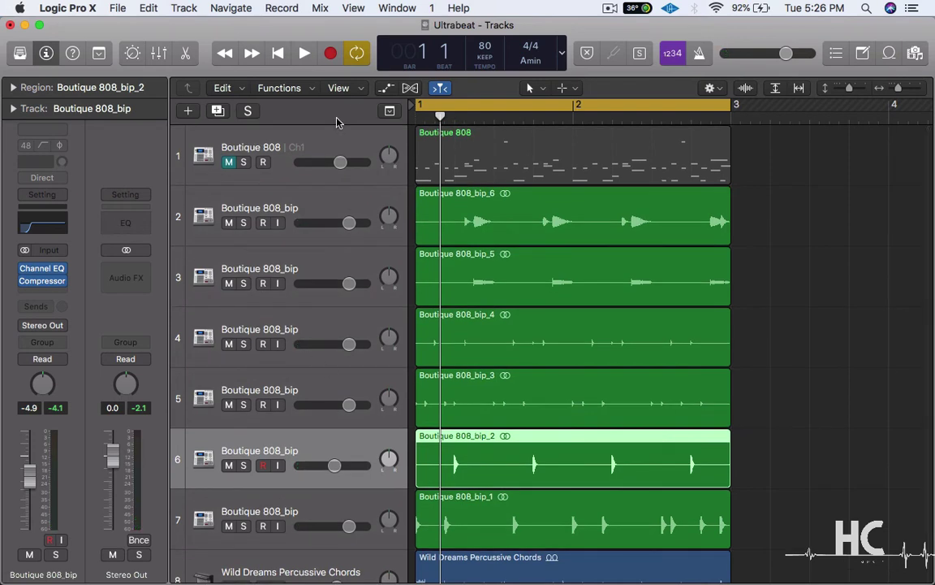
left_click(304, 143)
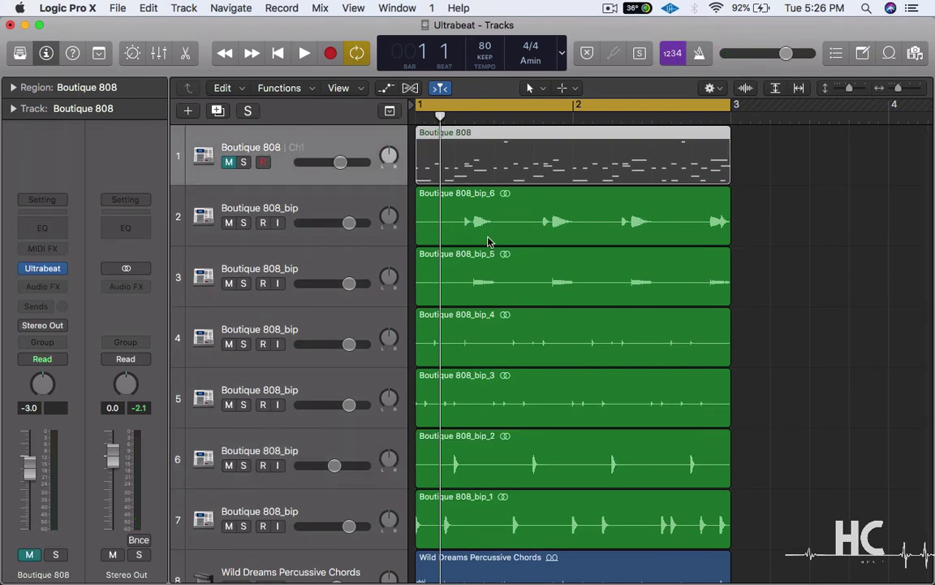